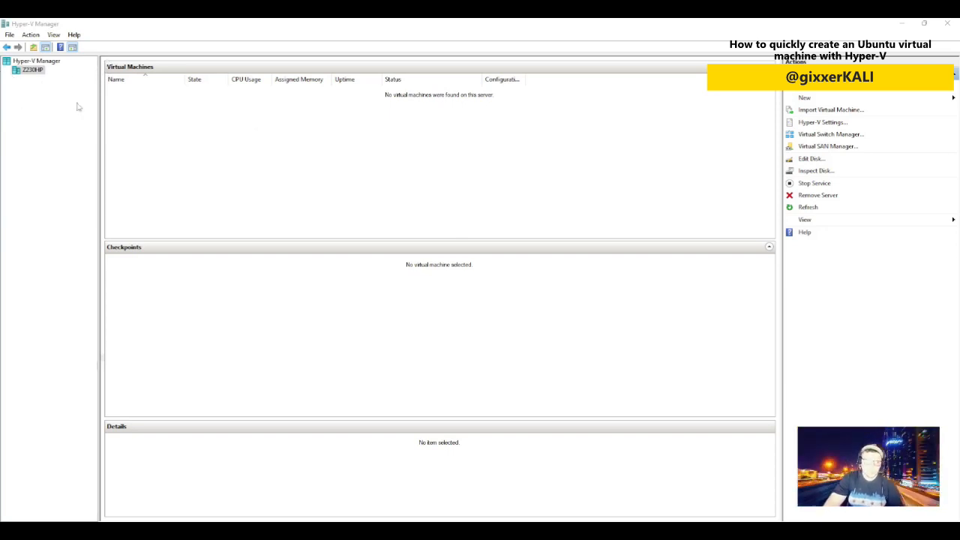
# Create an Ubuntu 22.04 LTS virtual machine on the Z230HP server with Quick Create
pyautogui.rightClick(42, 71)
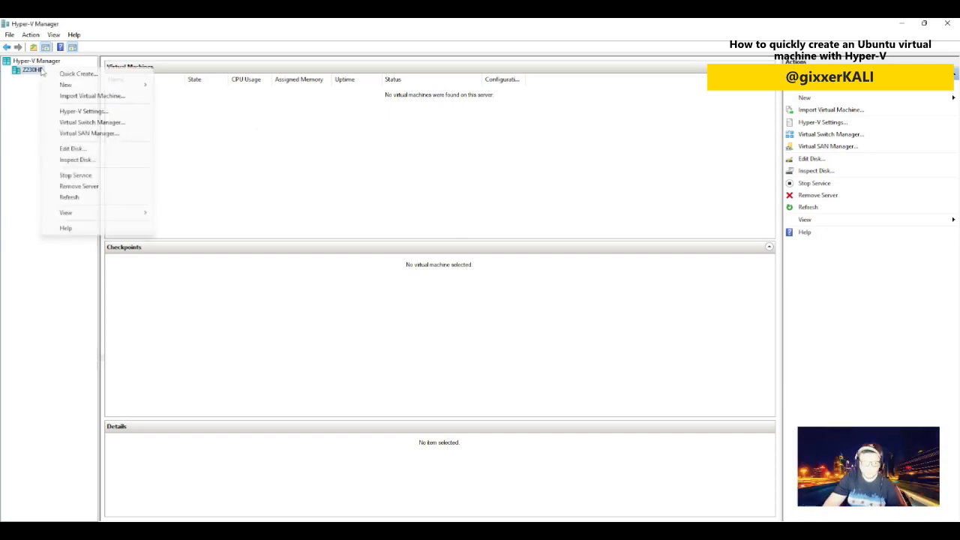
pyautogui.click(118, 76)
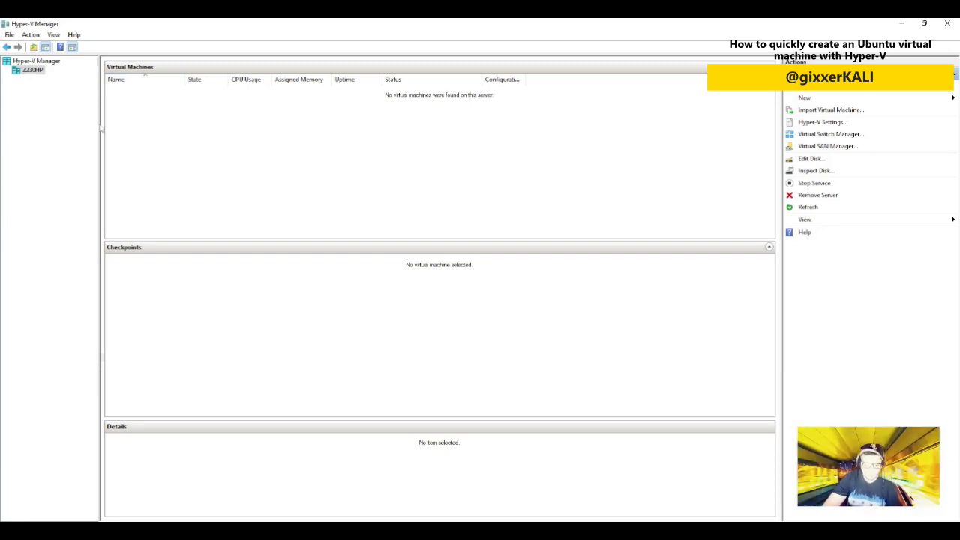
pyautogui.rightClick(41, 72)
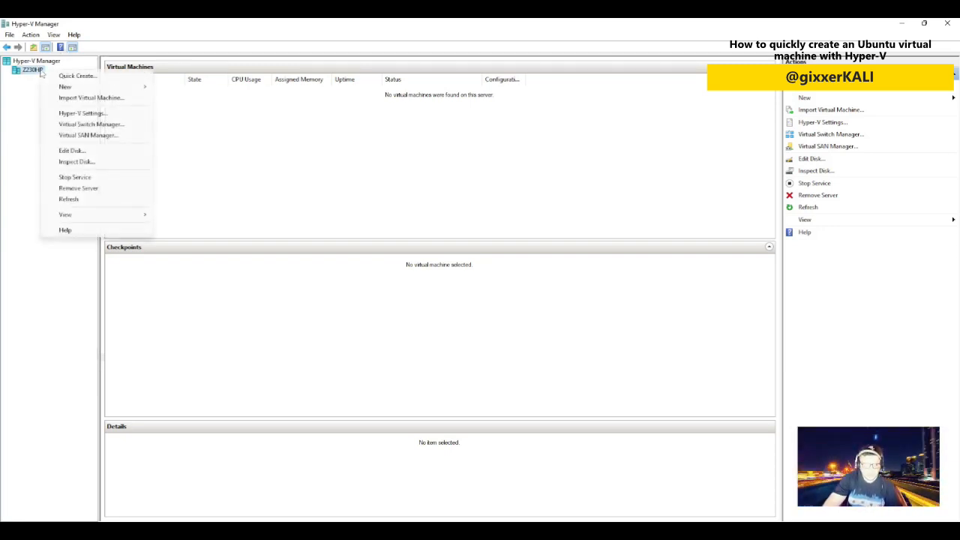
pyautogui.click(87, 78)
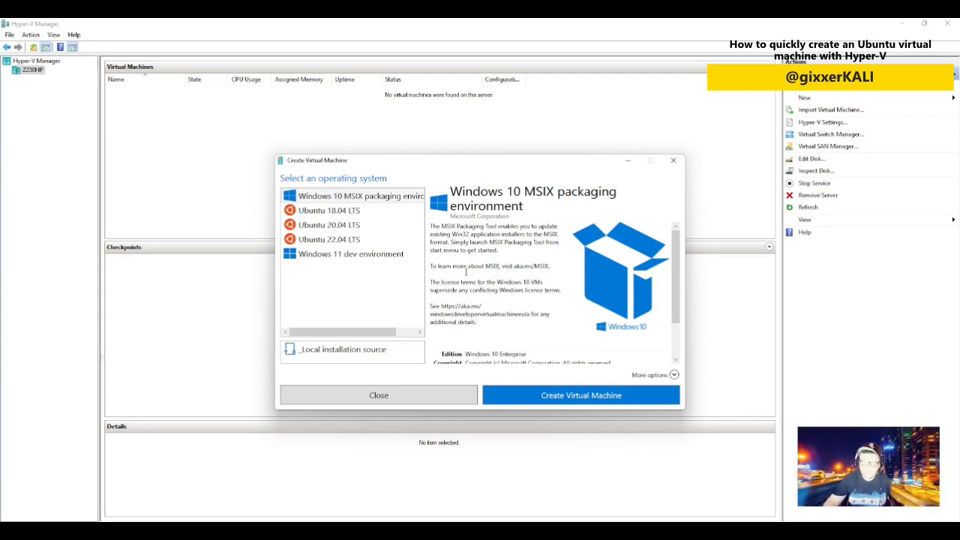
pyautogui.click(338, 253)
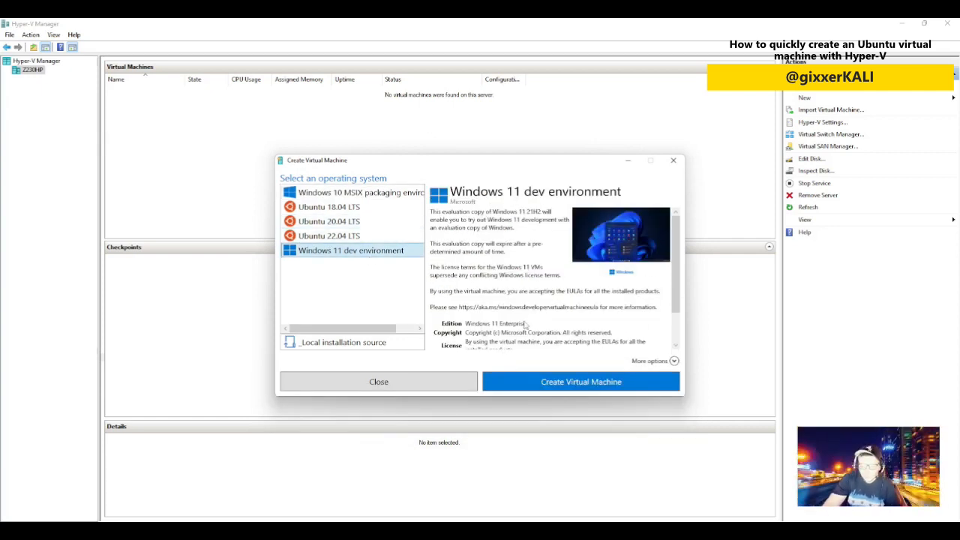
pyautogui.click(516, 389)
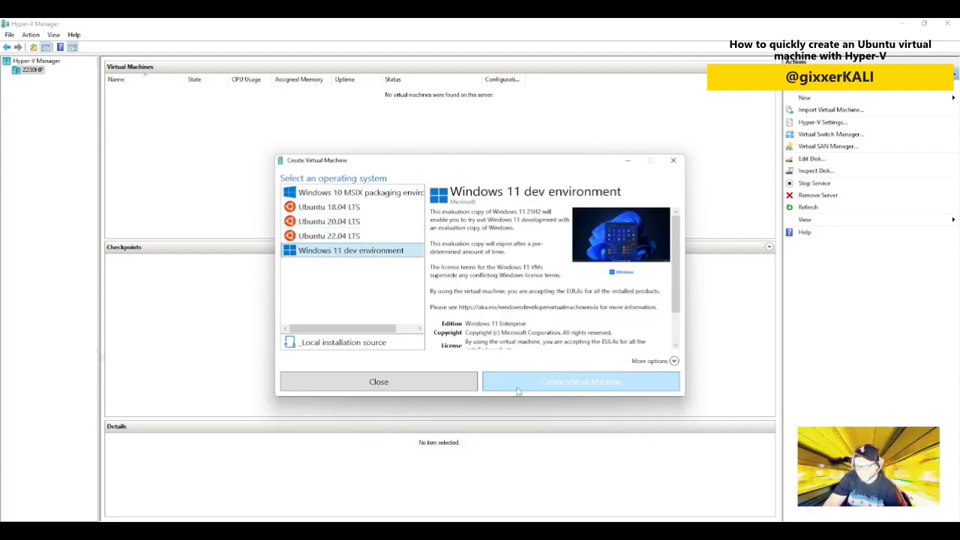
pyautogui.click(308, 235)
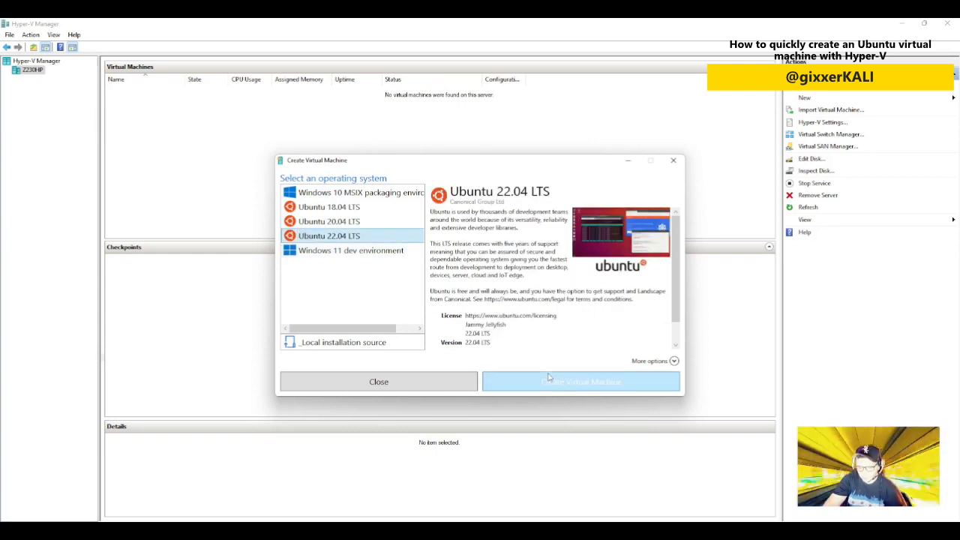
pyautogui.click(548, 378)
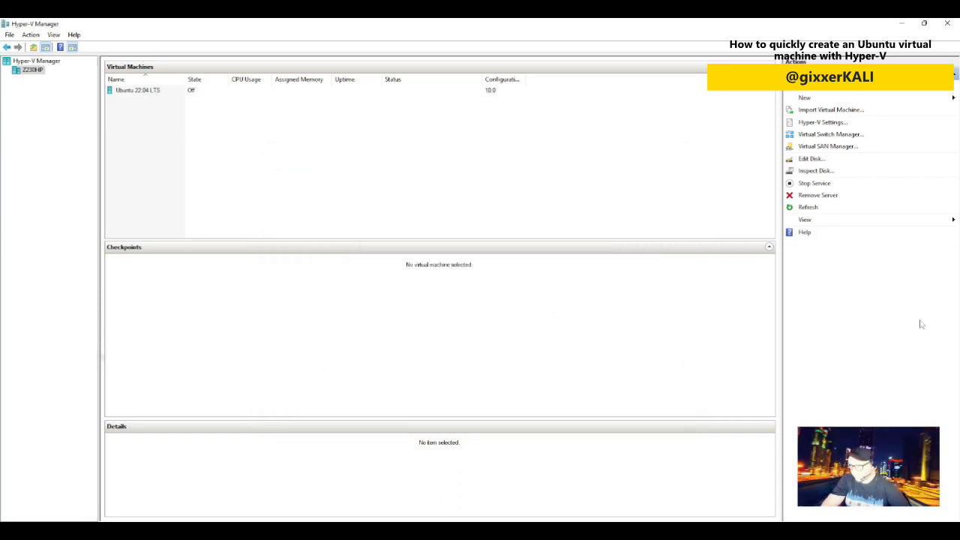
# Connect to the new Ubuntu 22.04 LTS virtual machine and start it
pyautogui.click(395, 508)
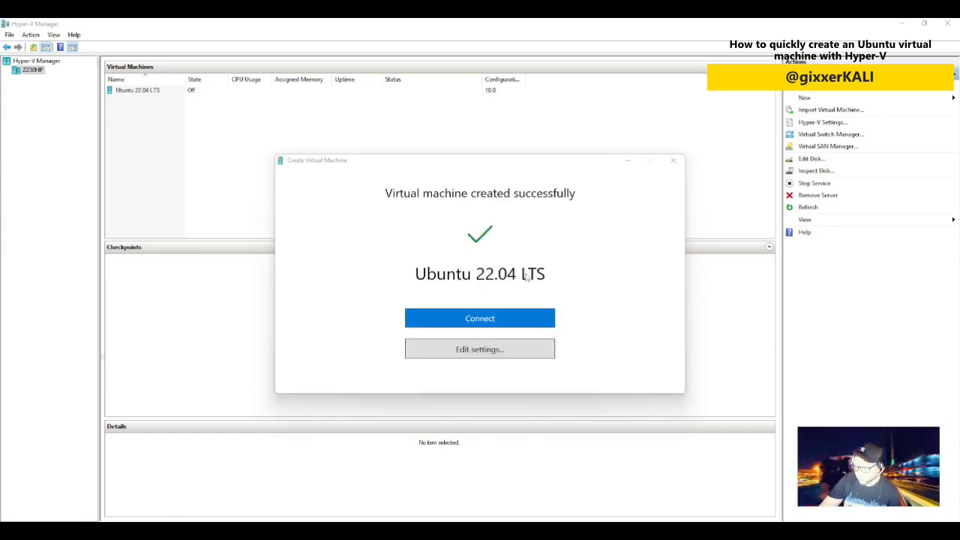
pyautogui.click(455, 326)
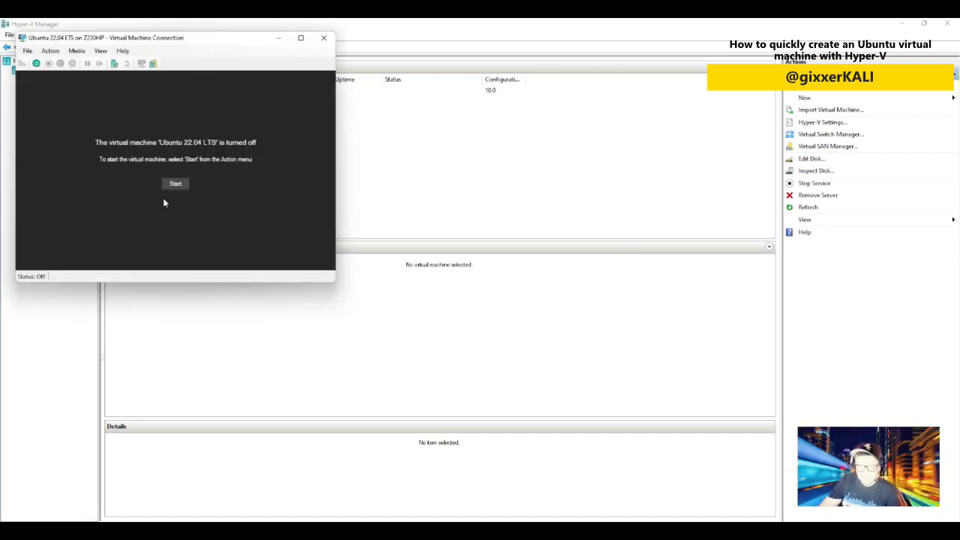
pyautogui.moveTo(196, 45); pyautogui.dragTo(495, 146)
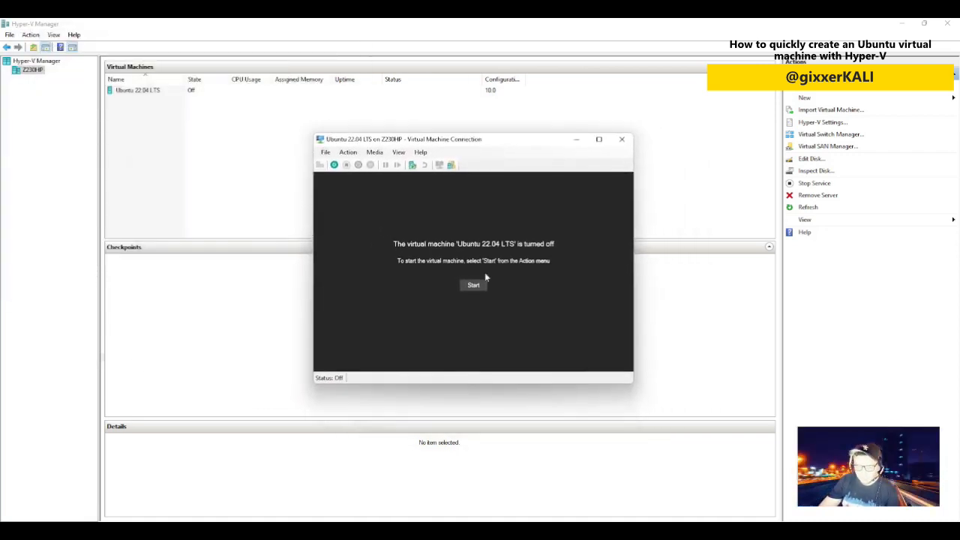
pyautogui.click(334, 166)
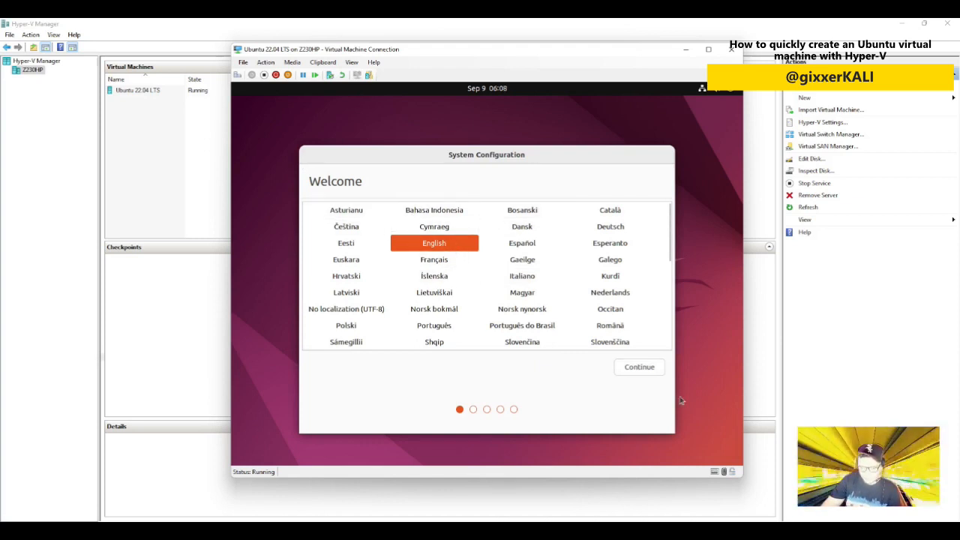
# Accept English, the English (US) keyboard layout and the Chicago time zone in the system configuration, entering sample text to test the keyboard
pyautogui.click(639, 366)
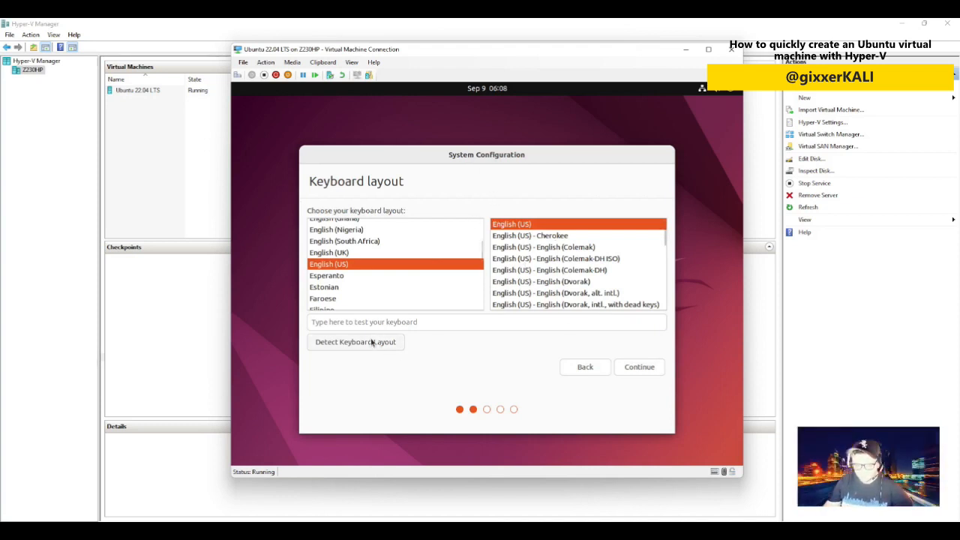
pyautogui.write('resdfljsadflasj')
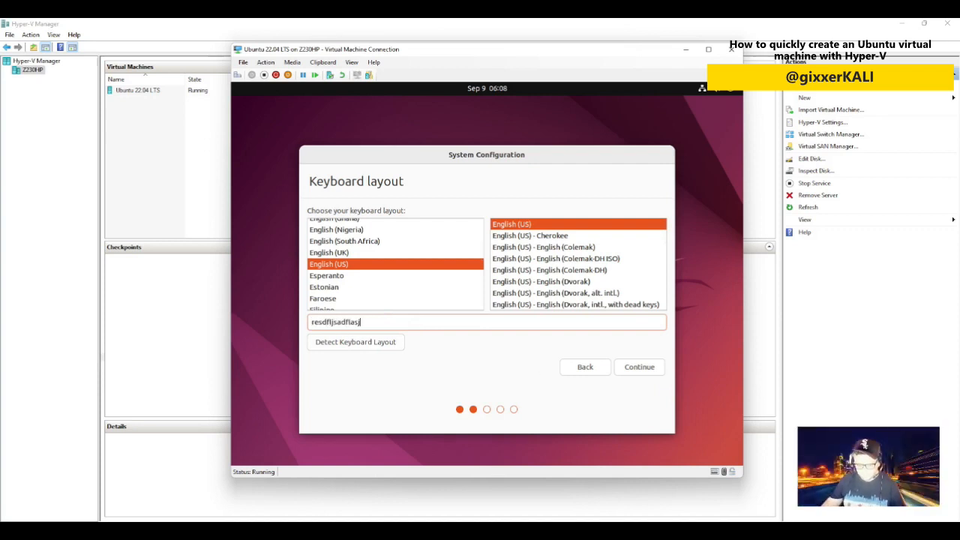
pyautogui.click(630, 367)
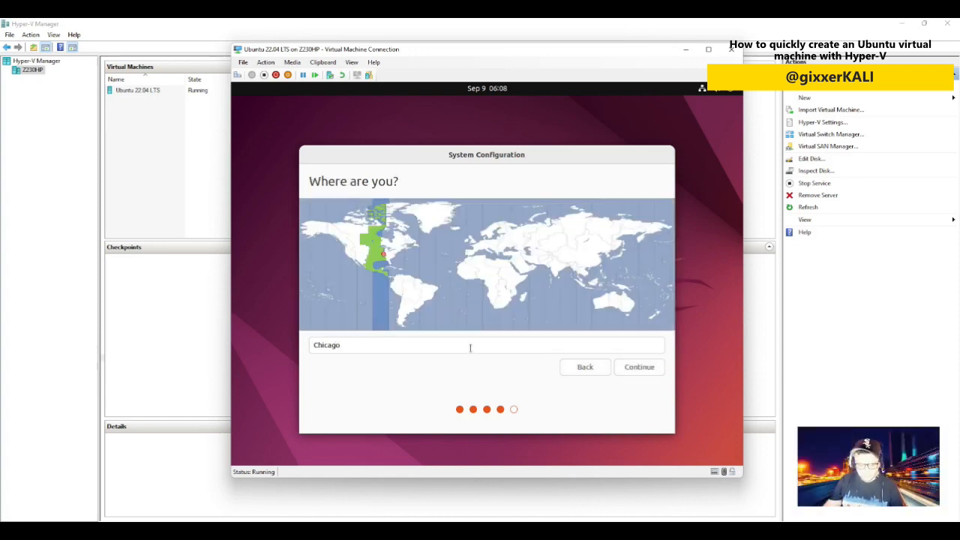
pyautogui.click(640, 366)
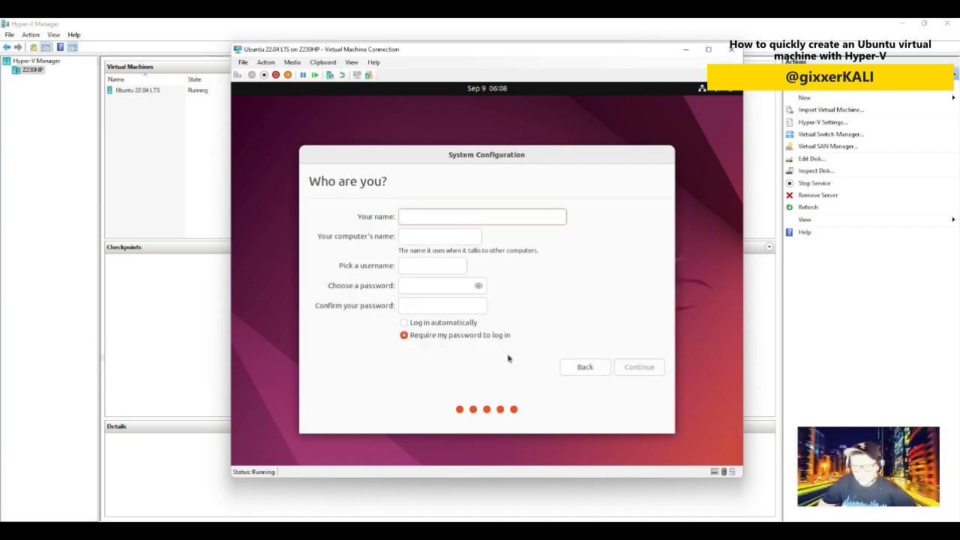
# Enter user as the account's name and username, and set the computer's name to gixxer-ubuntu
pyautogui.write('user')
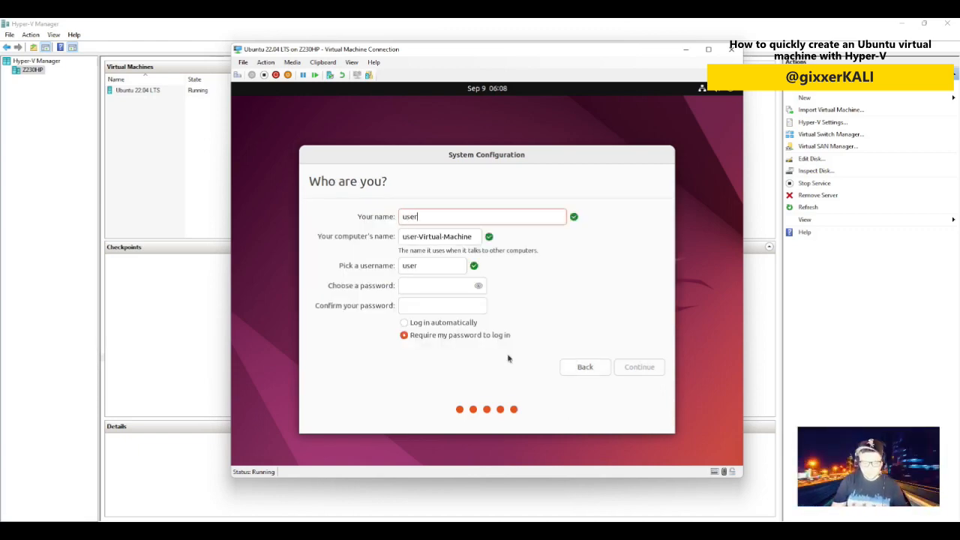
pyautogui.press('Tab')
pyautogui.write('g')
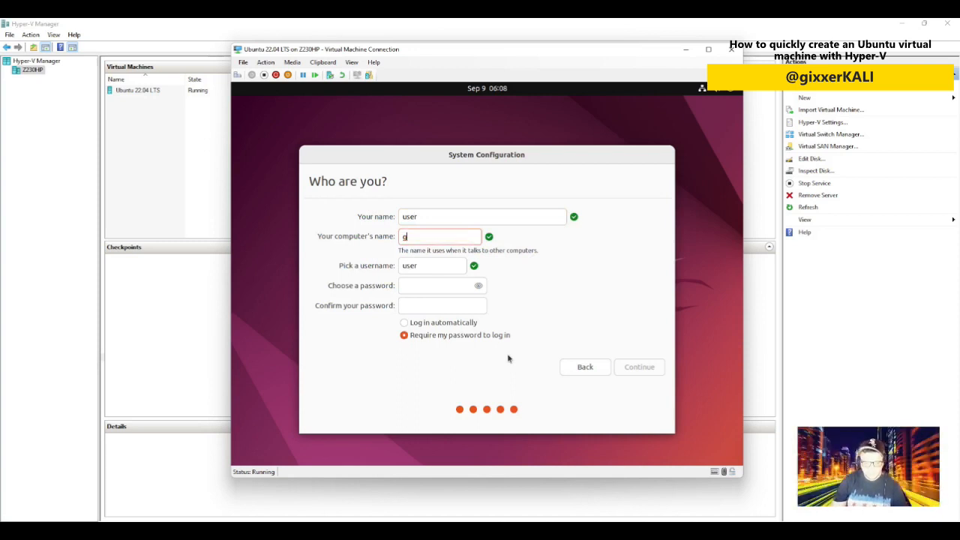
pyautogui.write('ixxer-Ubuntu')
pyautogui.press('BackSpace')
pyautogui.press('BackSpace')
pyautogui.press('BackSpace')
pyautogui.press('BackSpace')
pyautogui.press('BackSpace')
pyautogui.press('BackSpace')
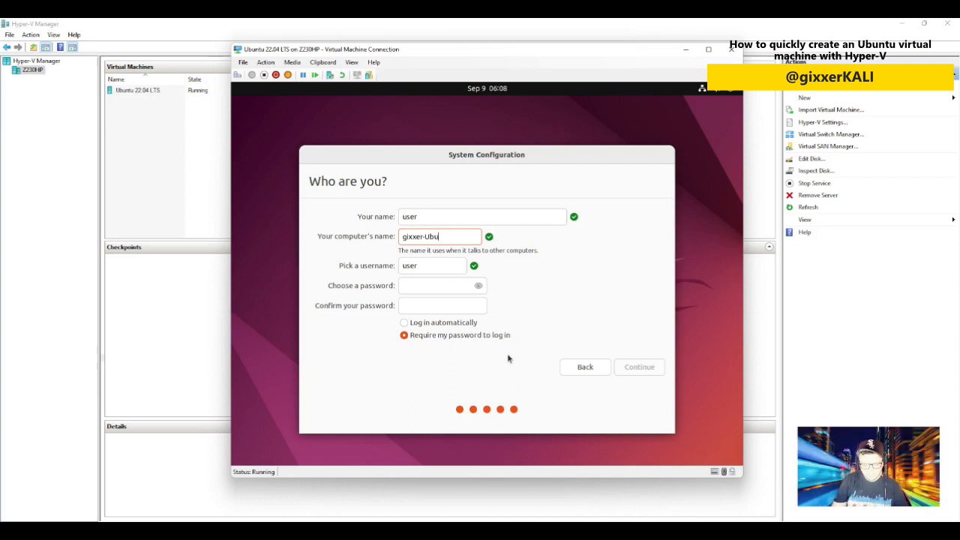
pyautogui.write('ubuntu')
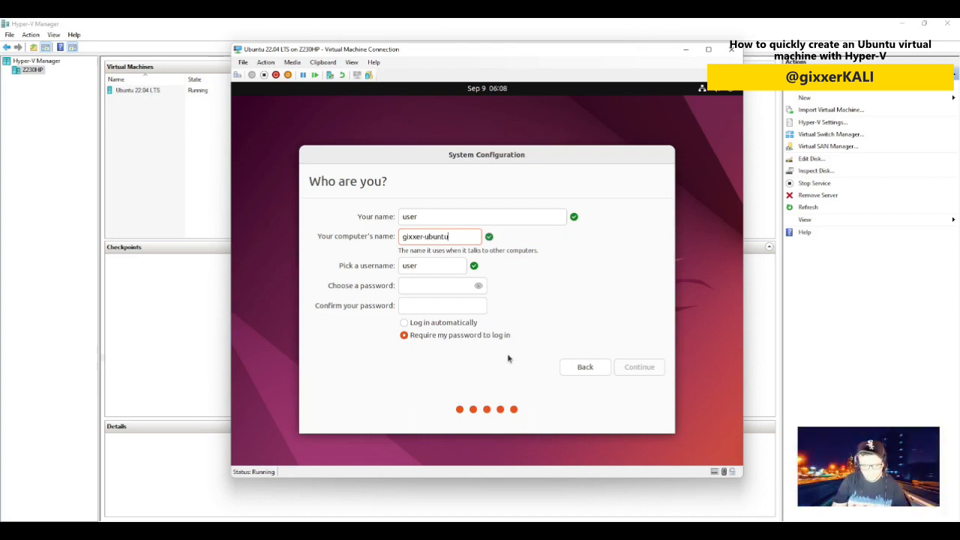
# Enter and confirm the account password, keep it required at login, and continue the Ubuntu setup
pyautogui.press('Tab')
pyautogui.press('Tab')
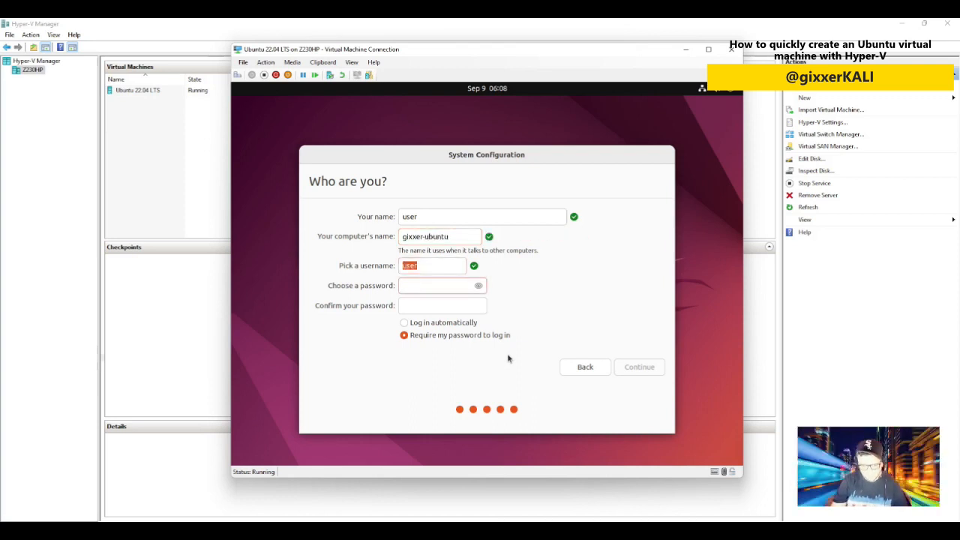
pyautogui.write('**********')
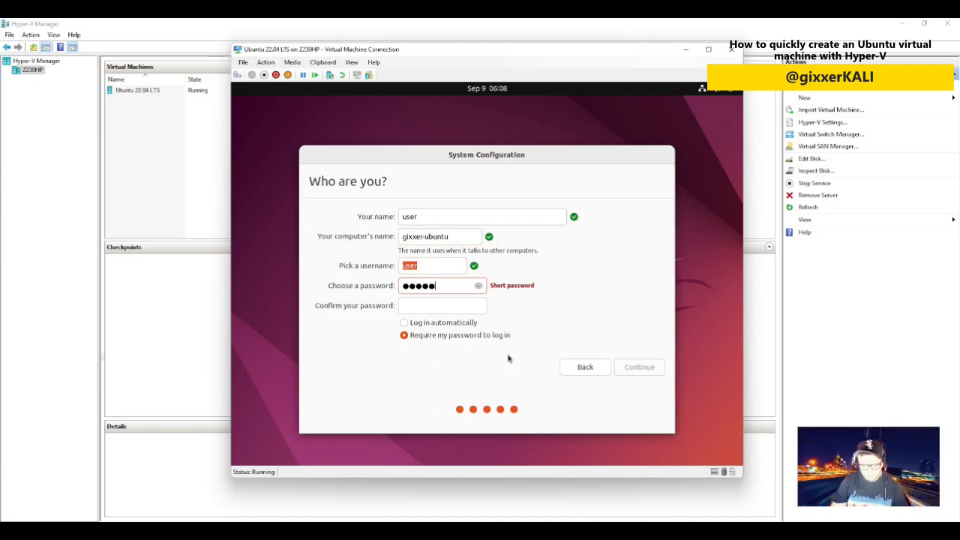
pyautogui.write('**')
pyautogui.press('Tab')
pyautogui.write('************')
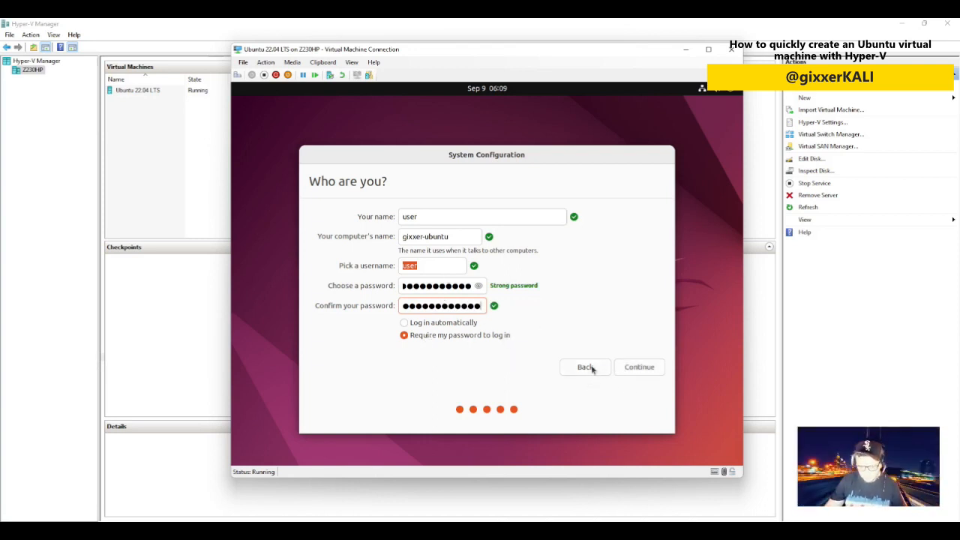
pyautogui.click(634, 367)
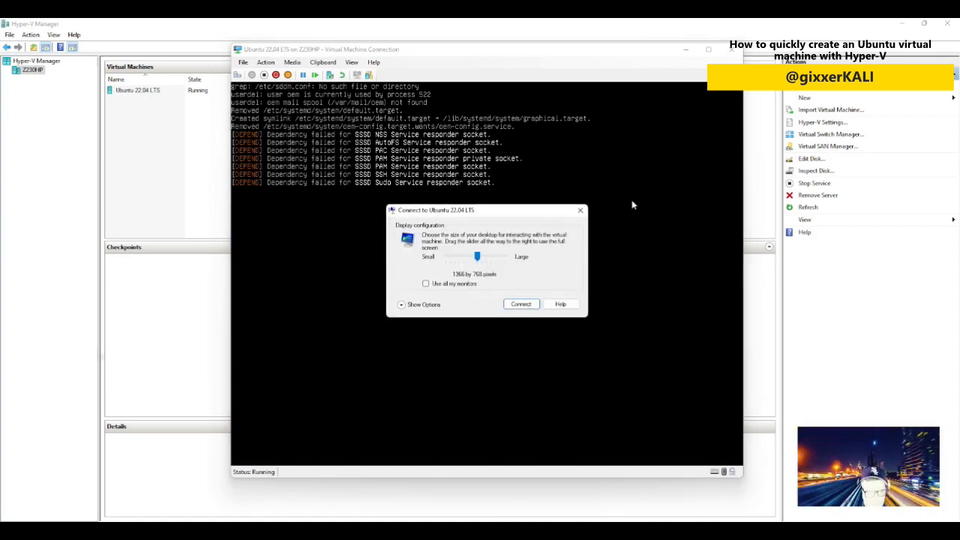
# Connect to the virtual machine at 1366 by 768 pixels and choose the Xorg session for the login
pyautogui.click(521, 304)
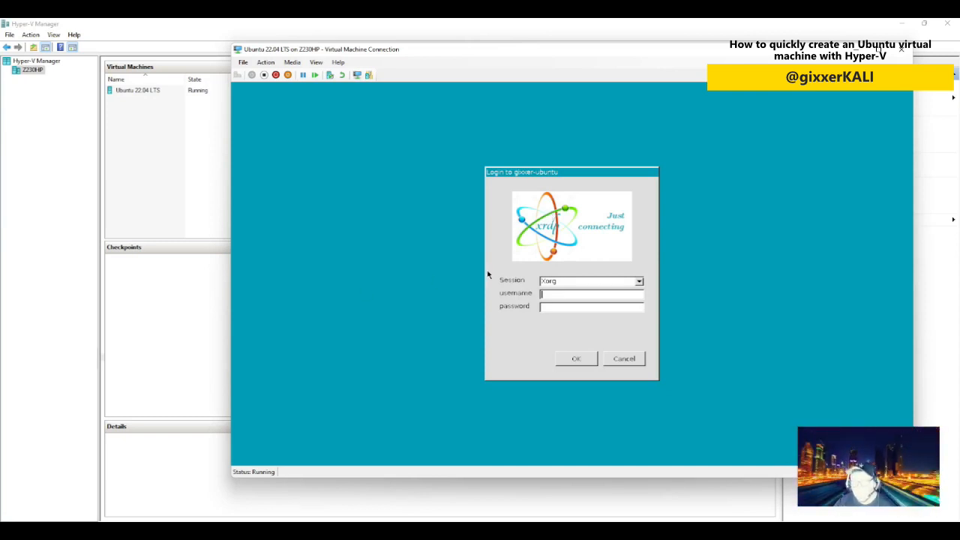
pyautogui.click(633, 282)
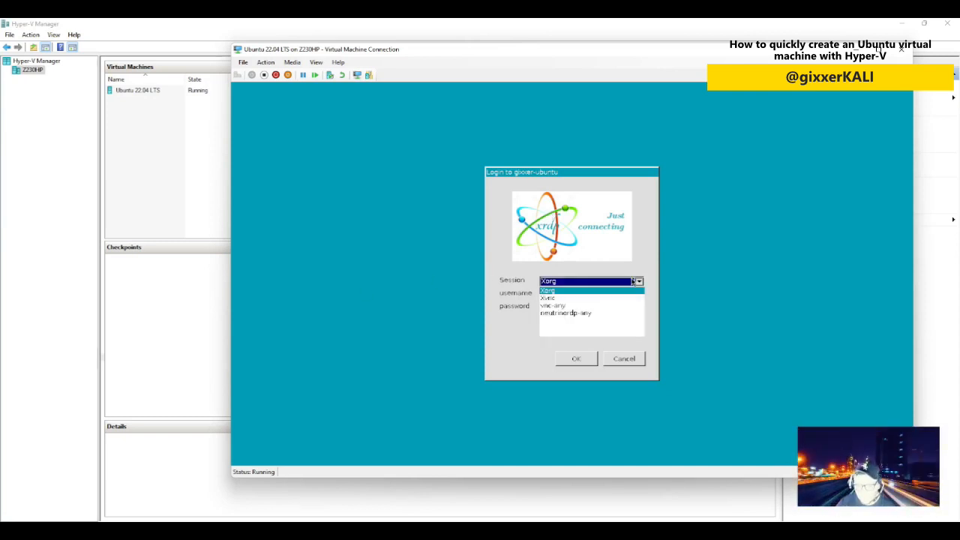
pyautogui.click(582, 290)
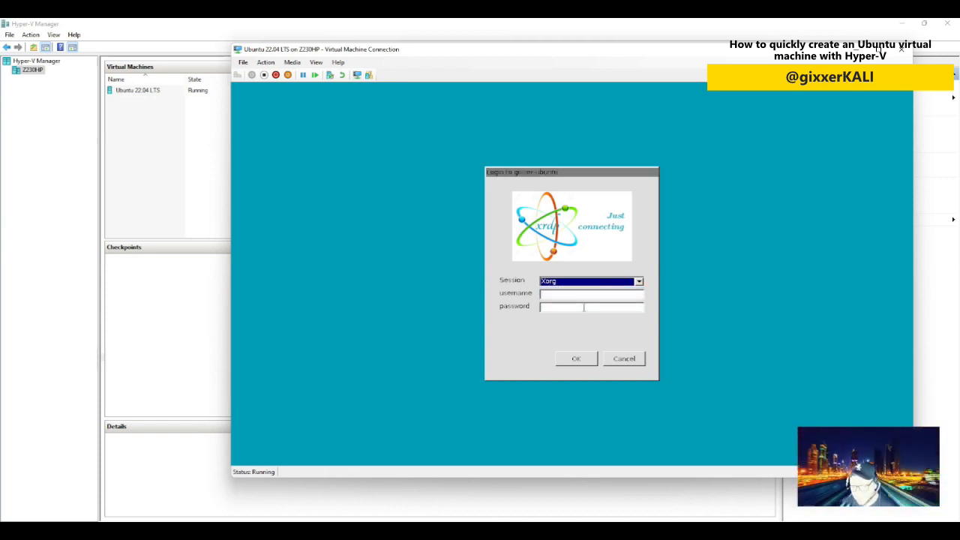
# Try to log in to gixxer-ubuntu as user with the account password, and dismiss the connection log
pyautogui.click(581, 297)
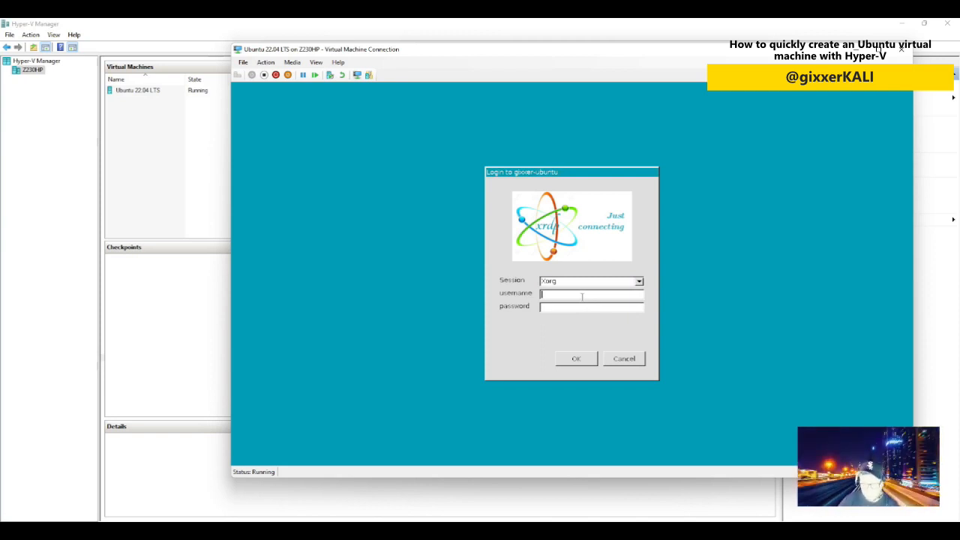
pyautogui.write('user')
pyautogui.press('Tab')
pyautogui.write('*************')
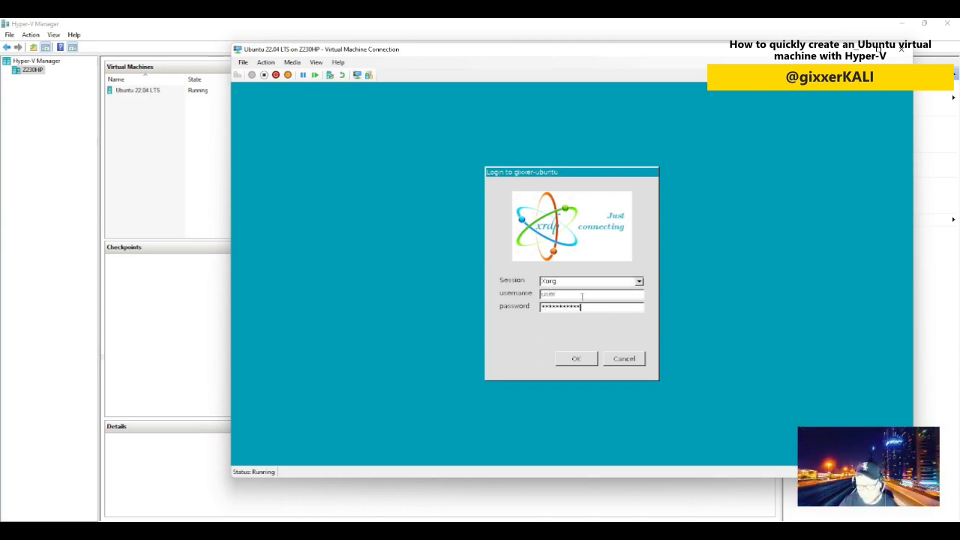
pyautogui.press('Return')
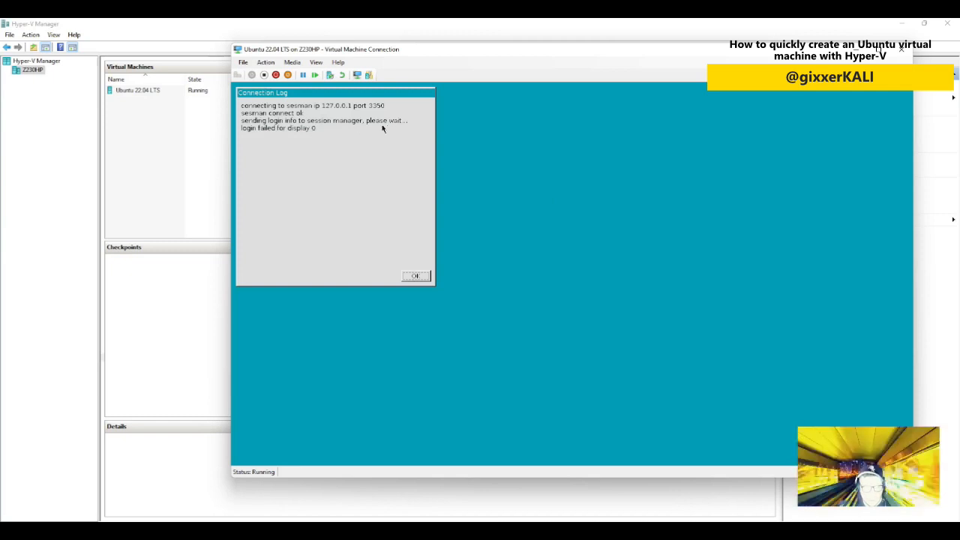
pyautogui.click(422, 277)
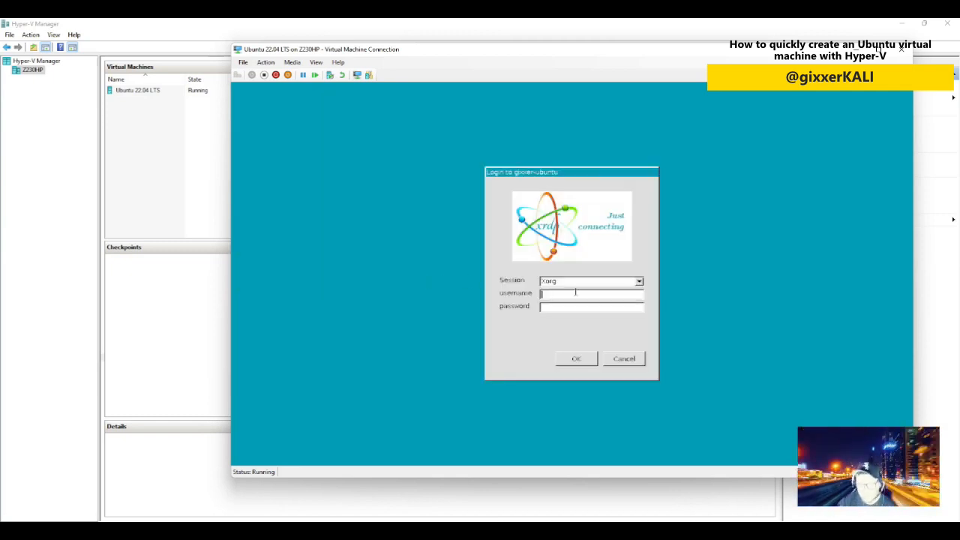
# Log in to gixxer-ubuntu as user with the account password, and switch the virtual machine window to full screen
pyautogui.write('user')
pyautogui.press('Tab')
pyautogui.write('*****')
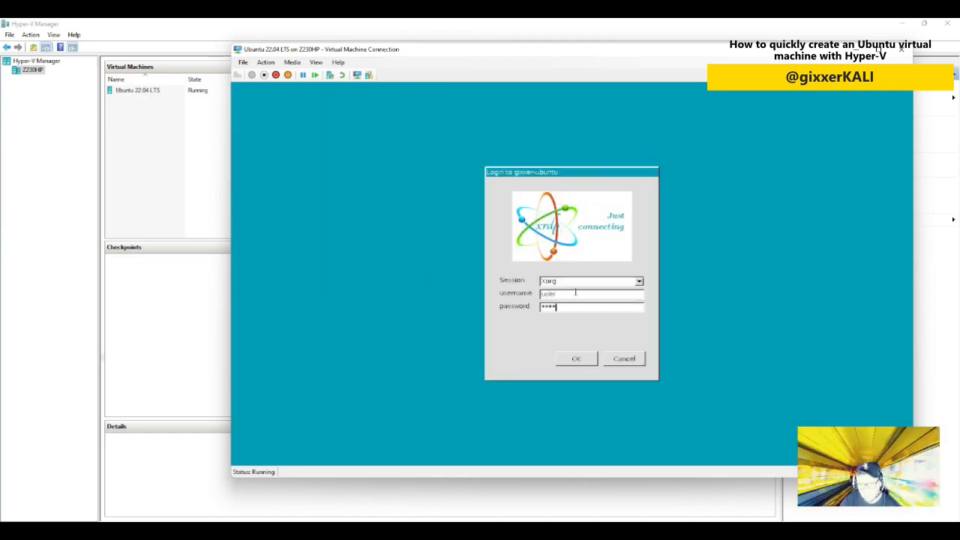
pyautogui.write('*******')
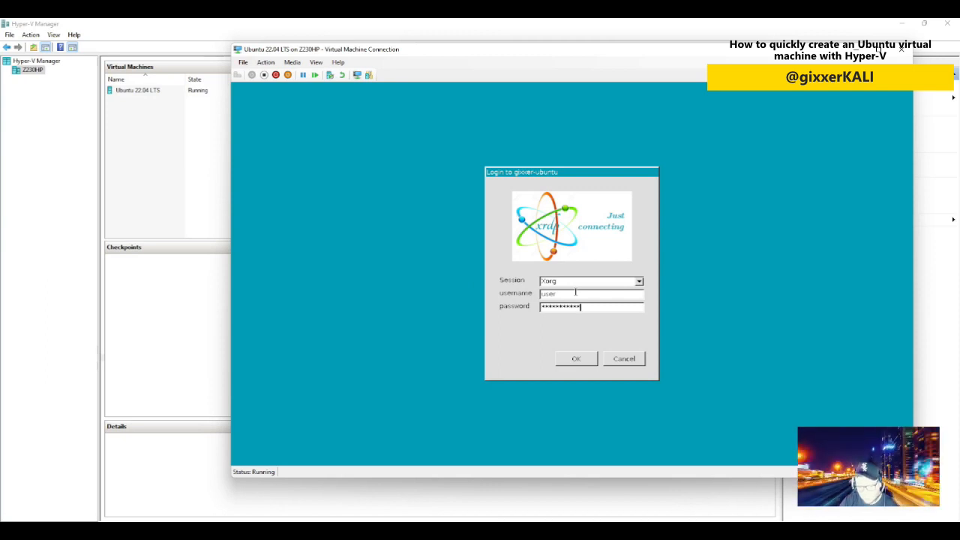
pyautogui.press('Return')
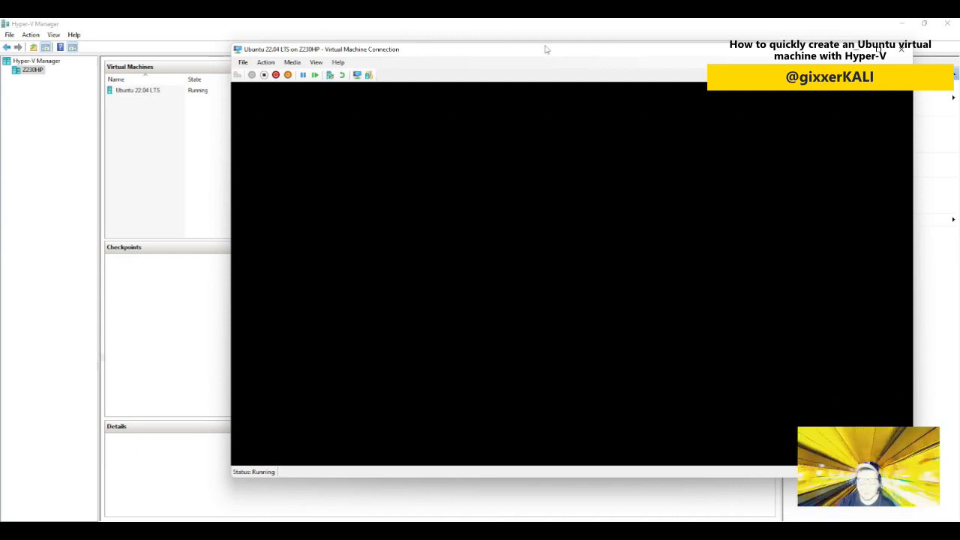
pyautogui.moveTo(547, 54); pyautogui.dragTo(521, 53)
pyautogui.doubleClick(521, 52)
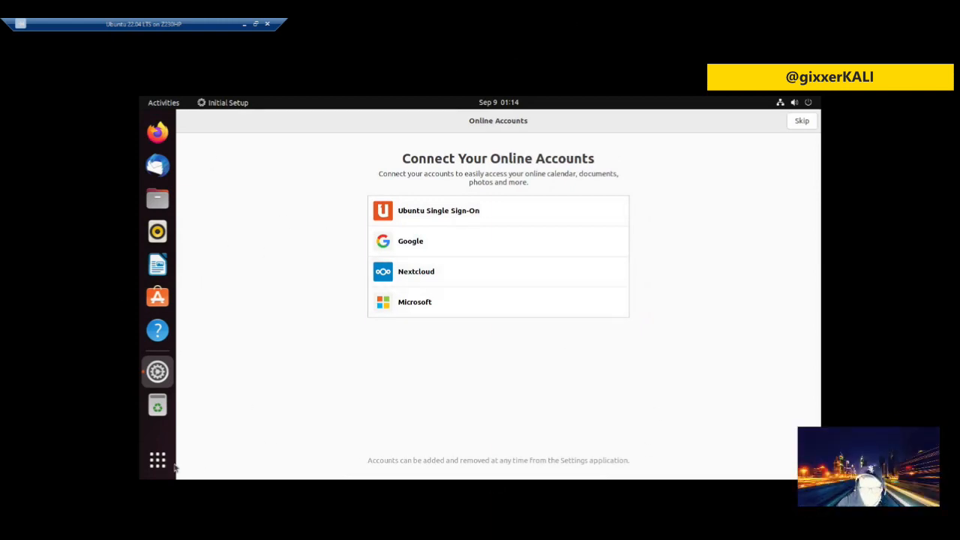
pyautogui.click(781, 106)
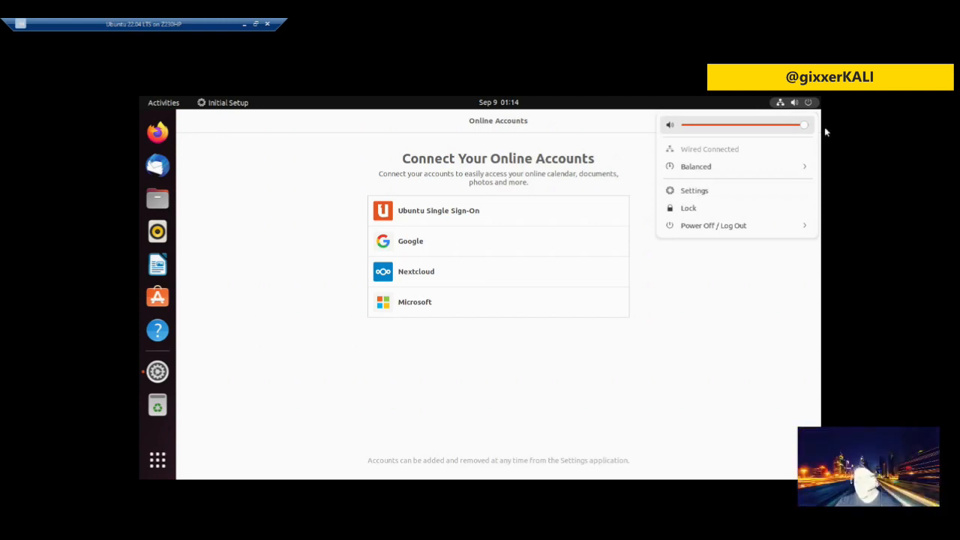
pyautogui.press('Left')
pyautogui.press('Left')
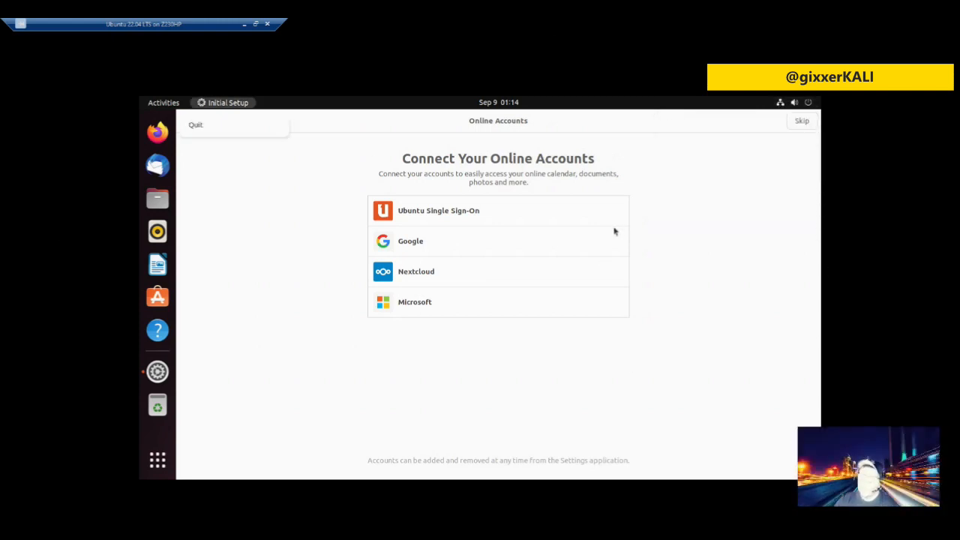
pyautogui.press('Down')
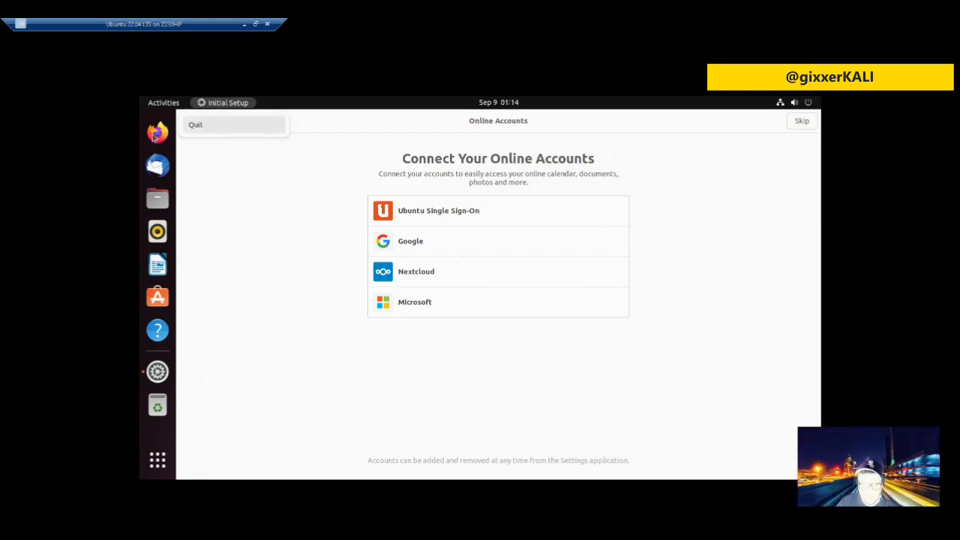
pyautogui.click(188, 159)
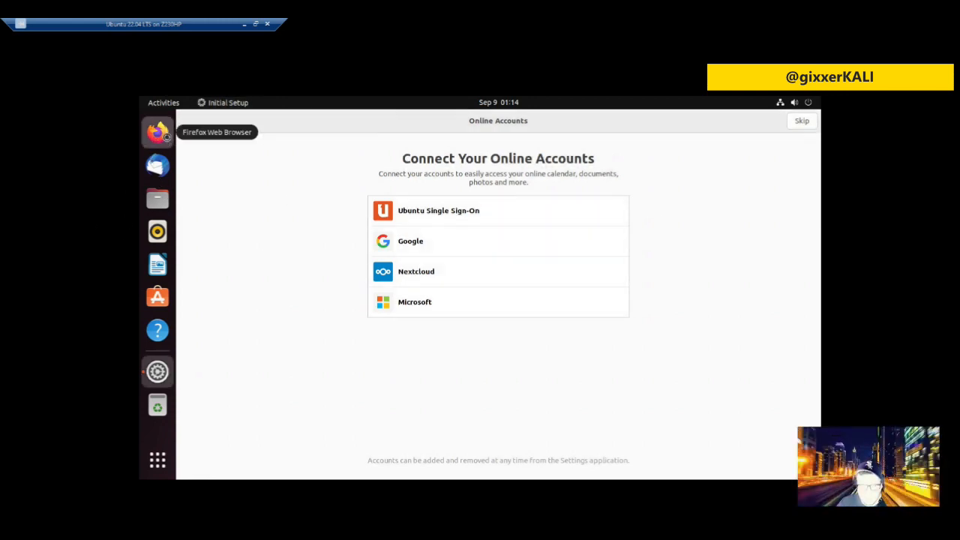
# Launch Firefox and look through both pages of the installed applications in the Ubuntu application overview
pyautogui.click(159, 133)
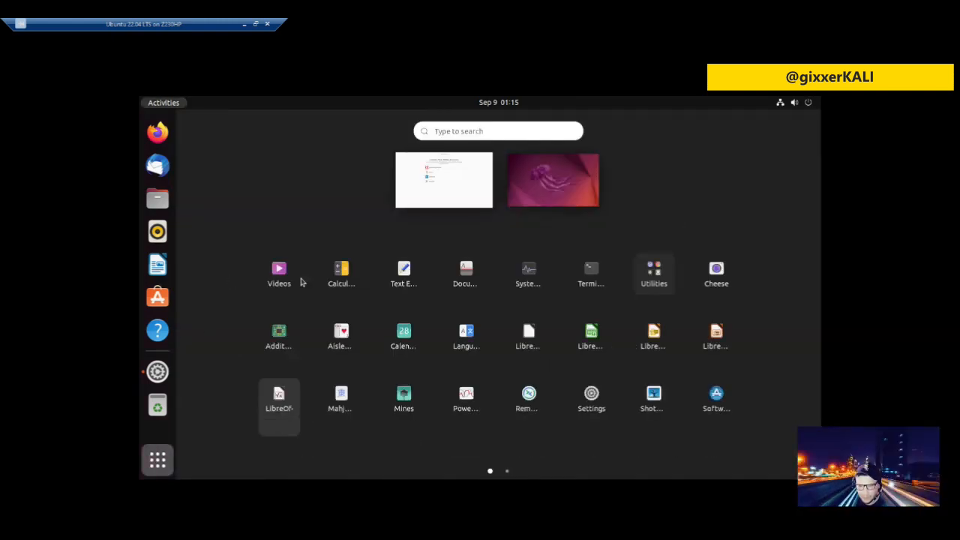
pyautogui.scroll(-1, 527, 296)
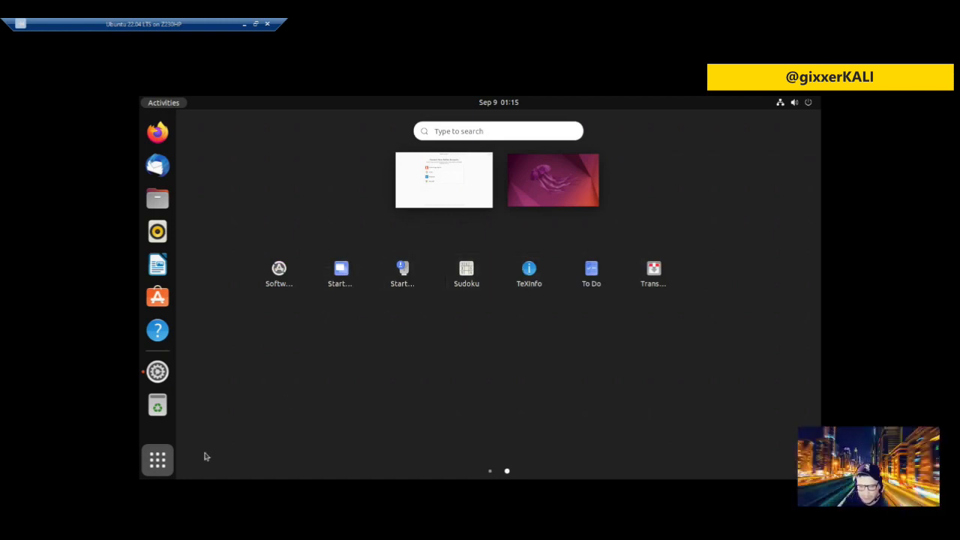
pyautogui.click(156, 470)
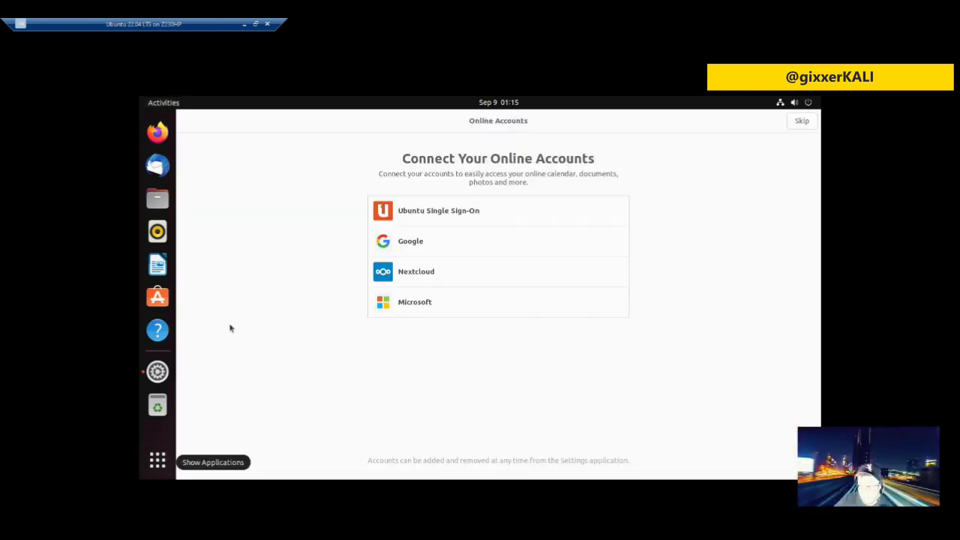
# View the home folder in Files and minimize its window to get back to Firefox
pyautogui.click(157, 197)
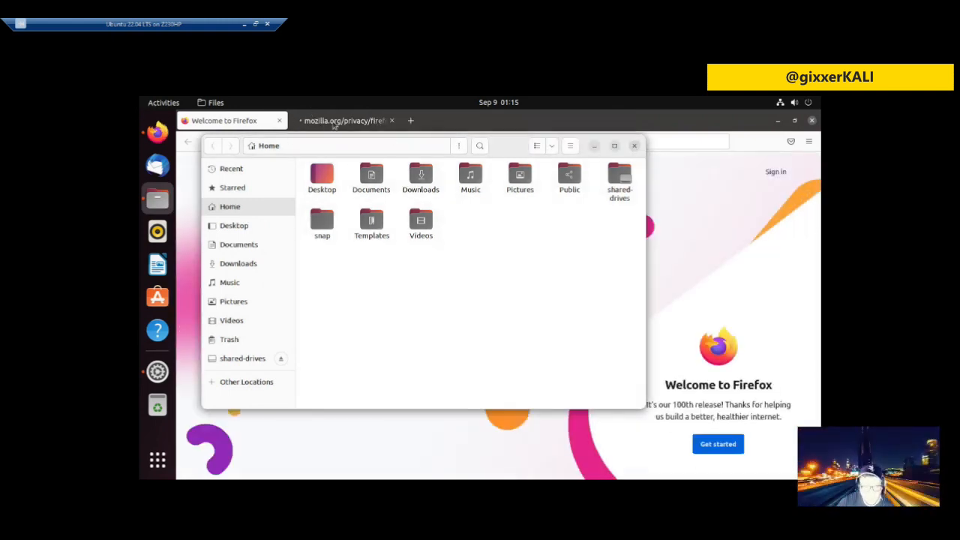
pyautogui.click(594, 147)
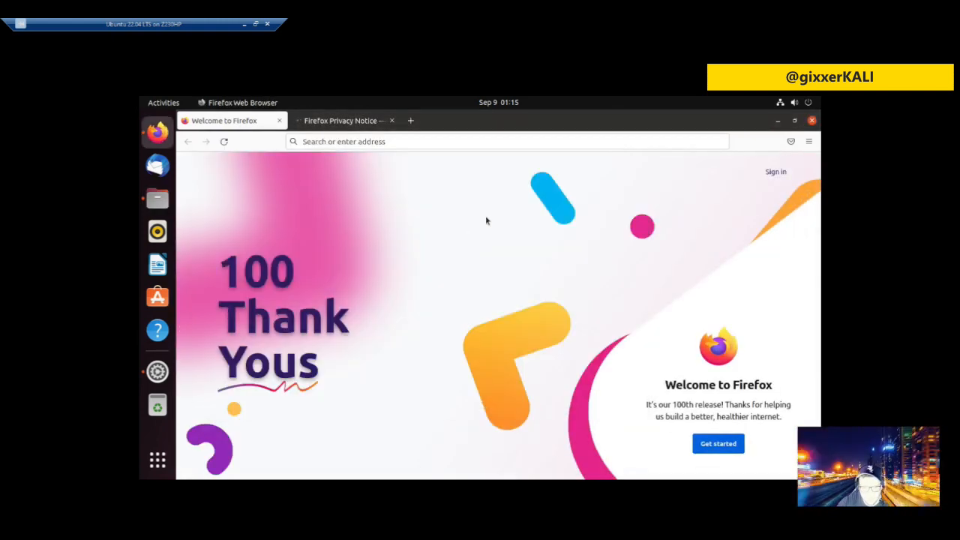
# Load espn.com in Firefox and dismiss the calendar and notifications pop-up
pyautogui.click(406, 137)
pyautogui.write('exs')
pyautogui.press('BackSpace')
pyautogui.press('BackSpace')
pyautogui.write('spn.com')
pyautogui.press('Return')
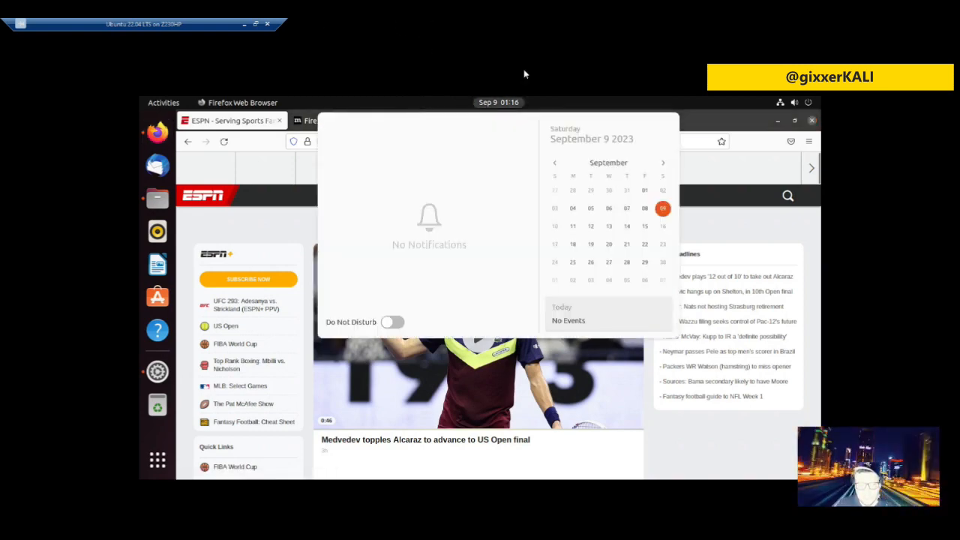
pyautogui.click(544, 80)
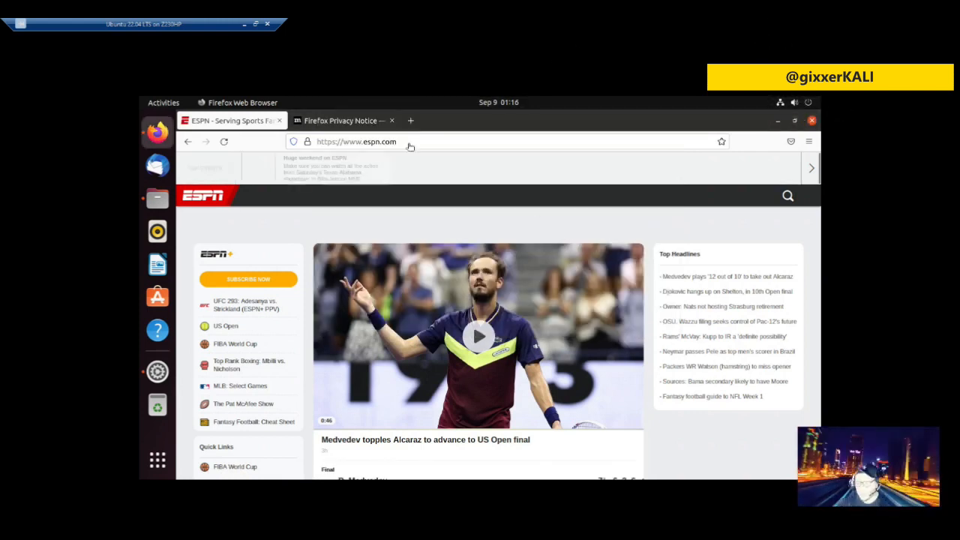
# Take the virtual machine connection out of full screen into a window and look over the ESPN page
pyautogui.moveTo(154, 24); pyautogui.dragTo(227, 25)
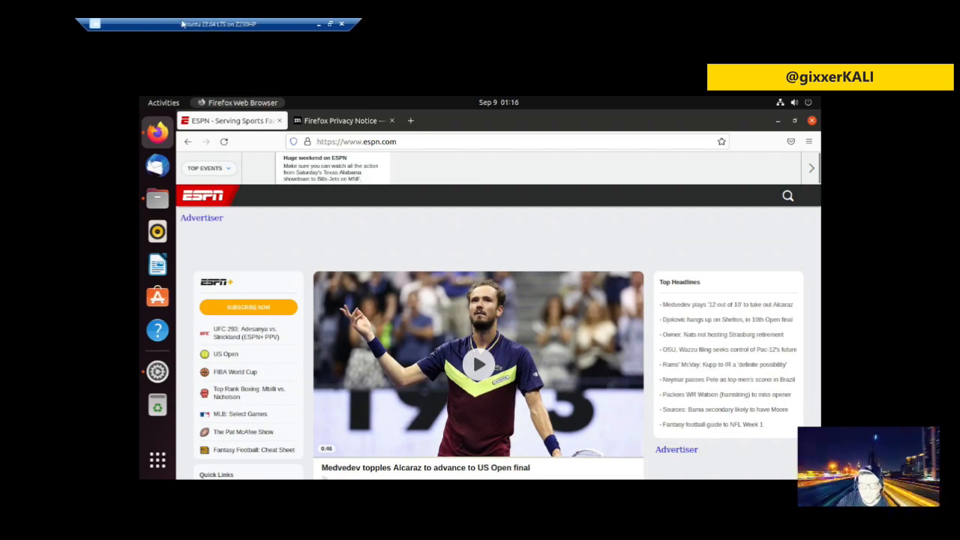
pyautogui.doubleClick(189, 25)
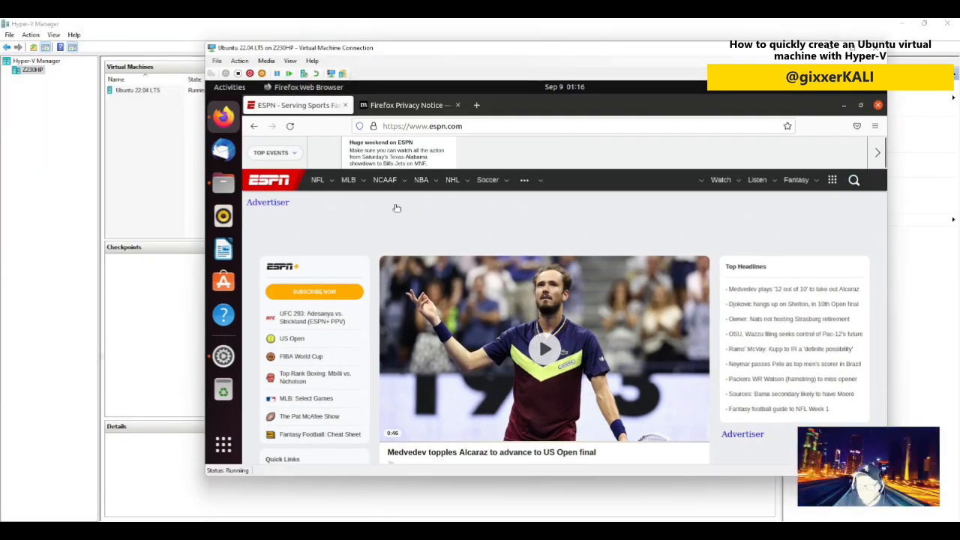
pyautogui.scroll(-2, 275, 271)
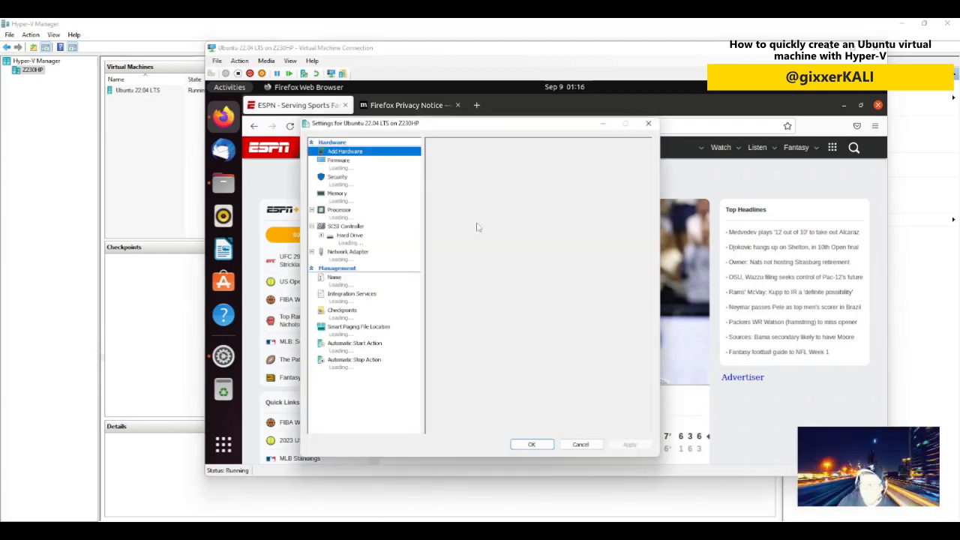
# Examine the memory and processor settings of the Ubuntu 22.04 LTS virtual machine
pyautogui.click(366, 197)
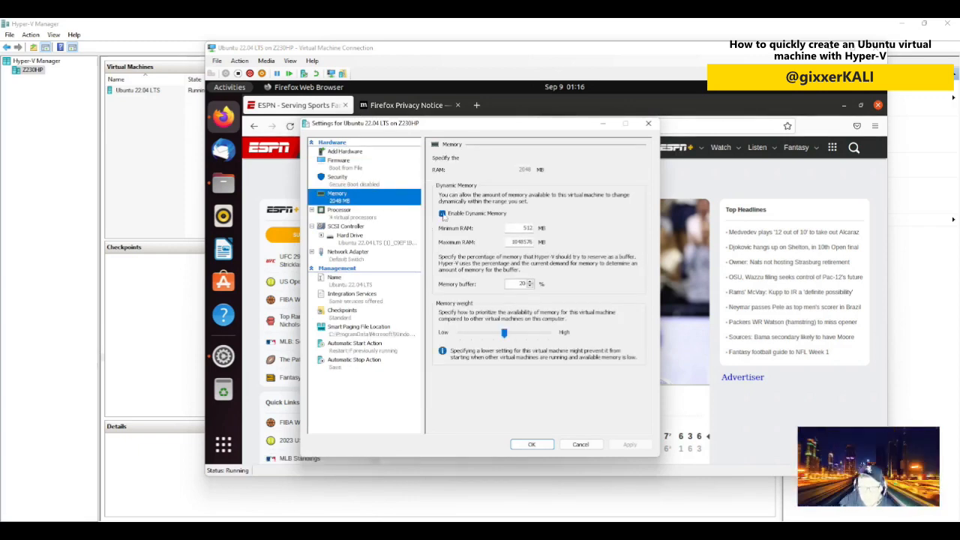
pyautogui.click(348, 217)
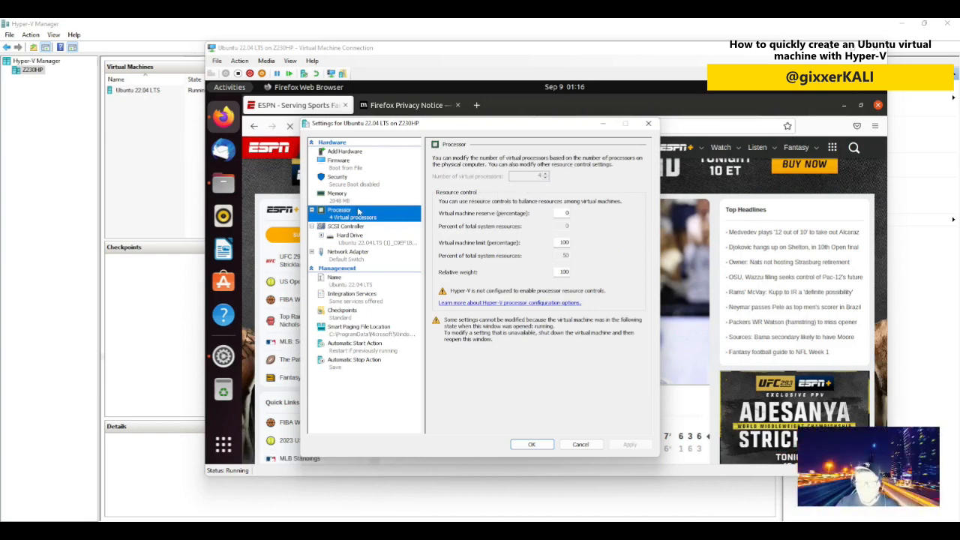
pyautogui.click(357, 199)
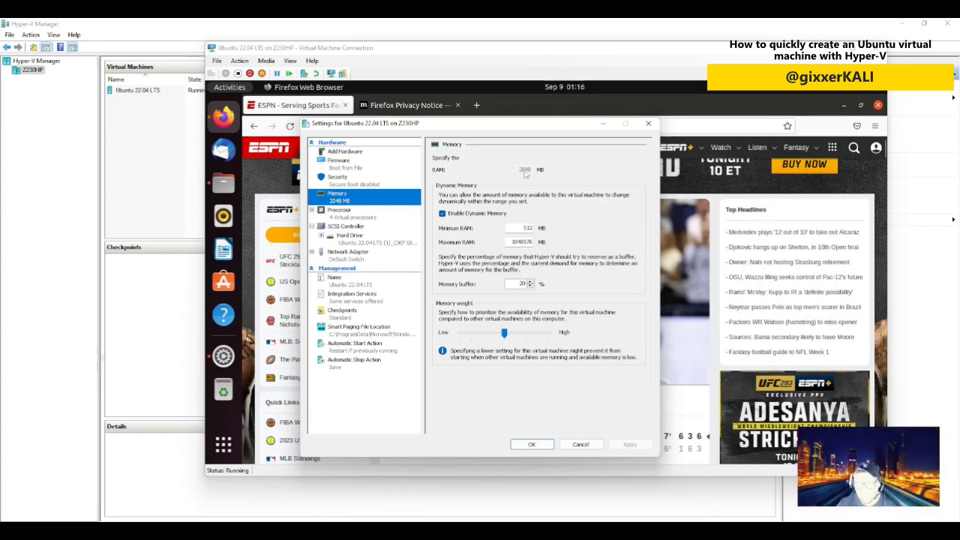